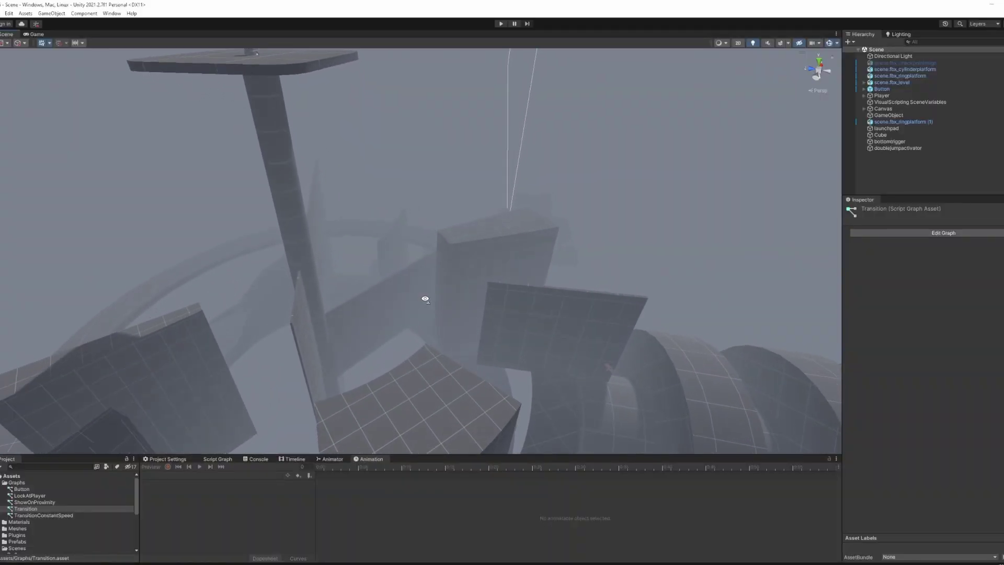
Step: Fly through the foggy Scene view toward the tall pillar platform
right_click_drag(425, 299, 446, 280)
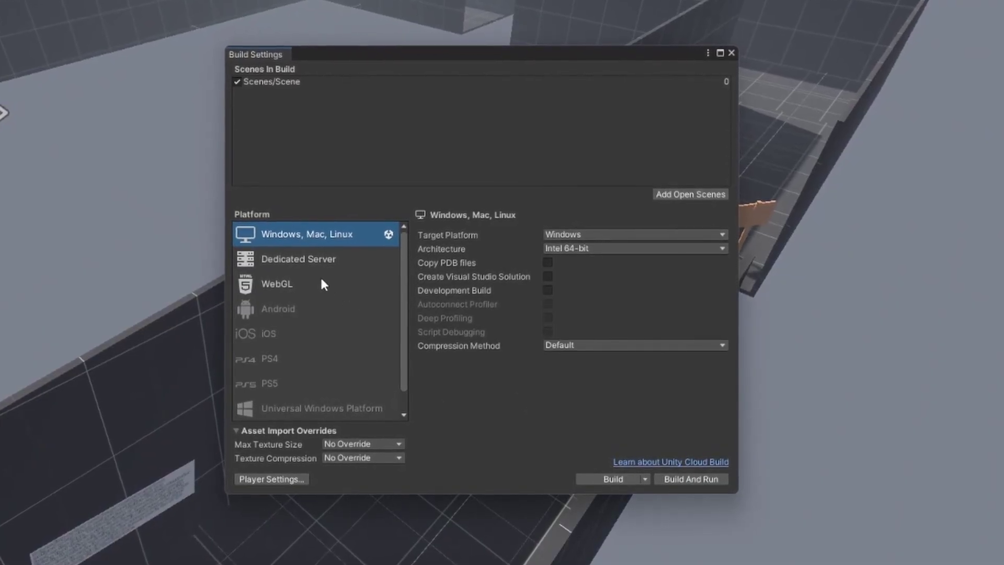
Step: Select WebGL in the Build Settings platform list
left_click(321, 281)
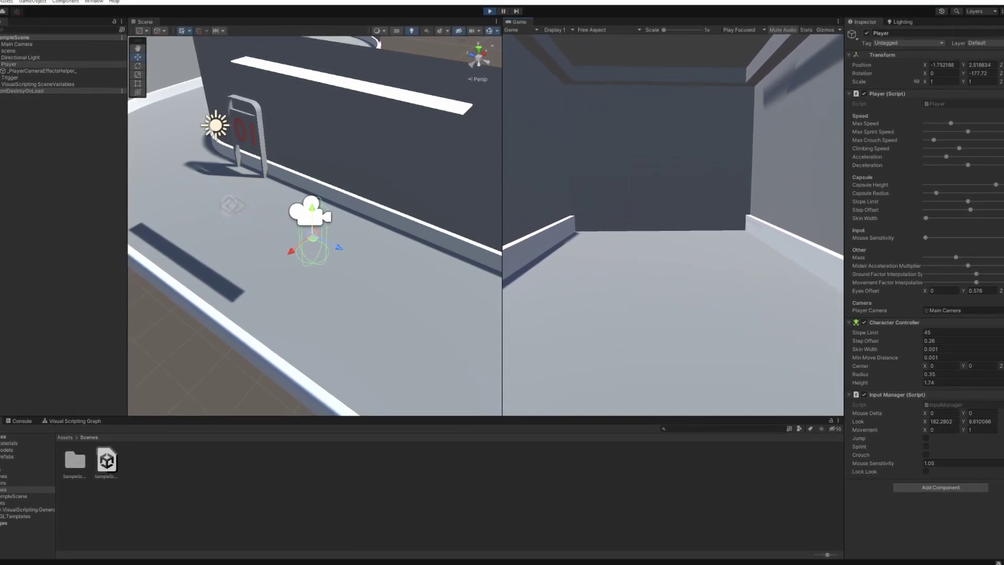
Step: Walk the player through the gray corridor, turning toward the 01 sign
key("d")
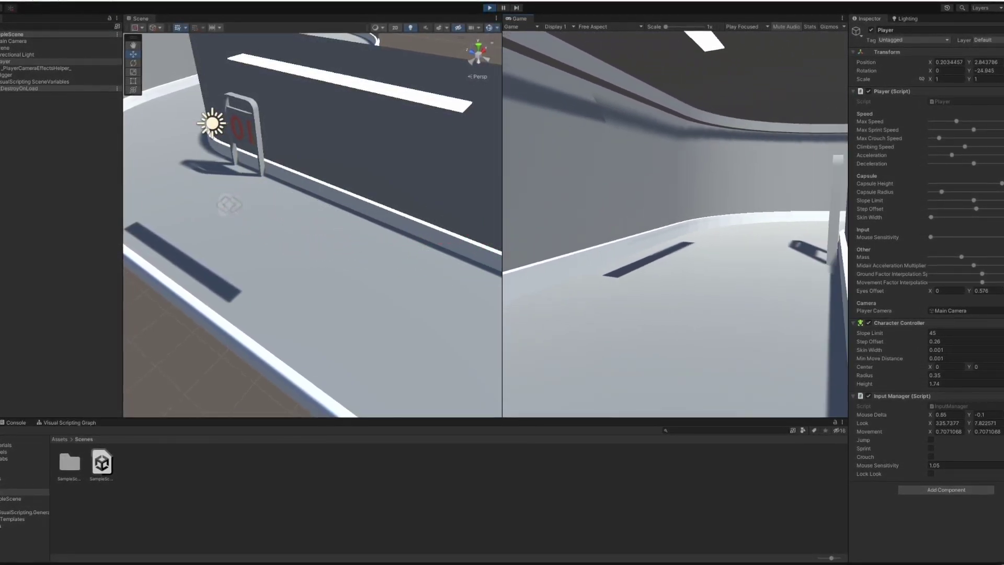
key("d")
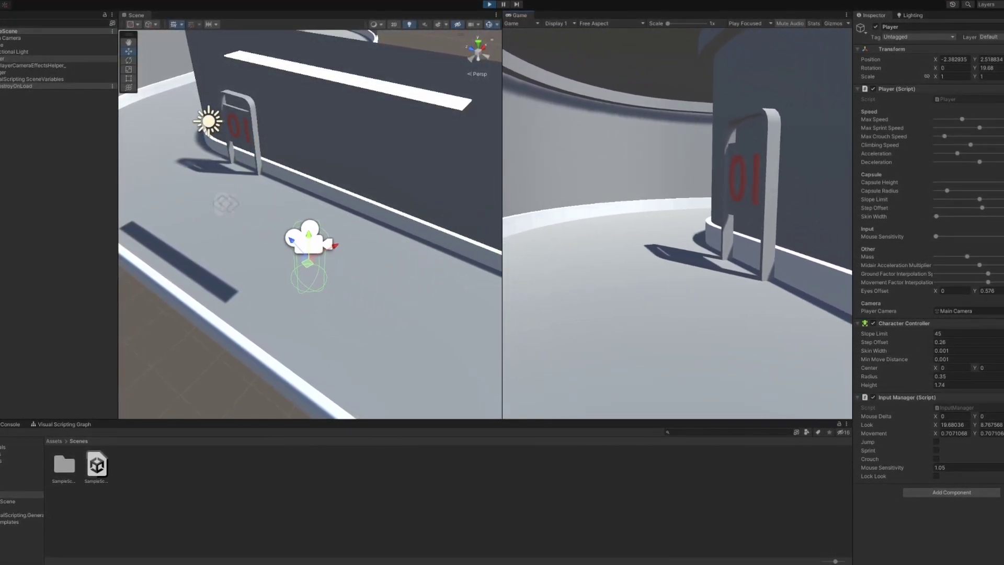
key("d")
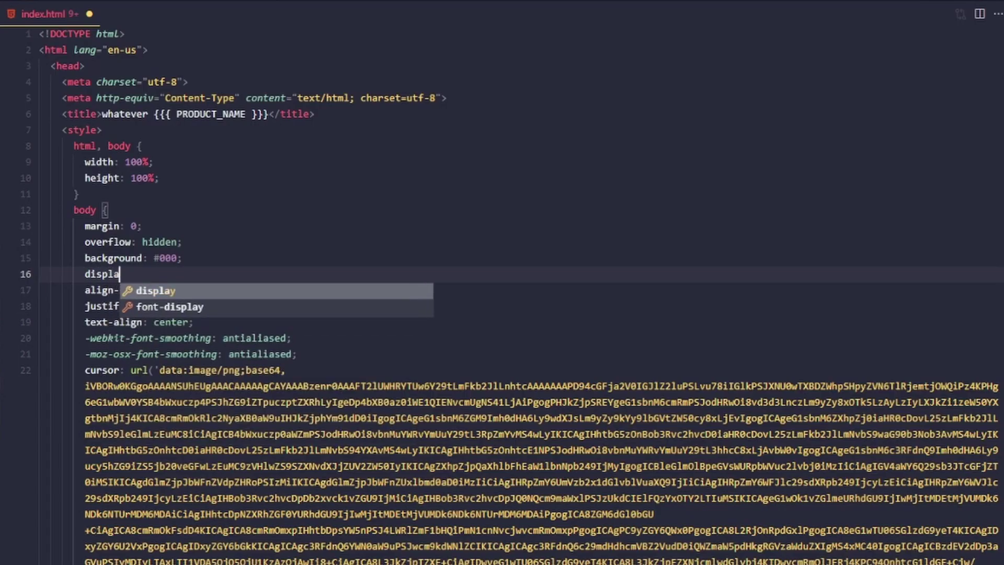
Step: Accept the 'display' suggestion on line 16 and start its value with 'fle' for flex
key("Tab")
type("fle")
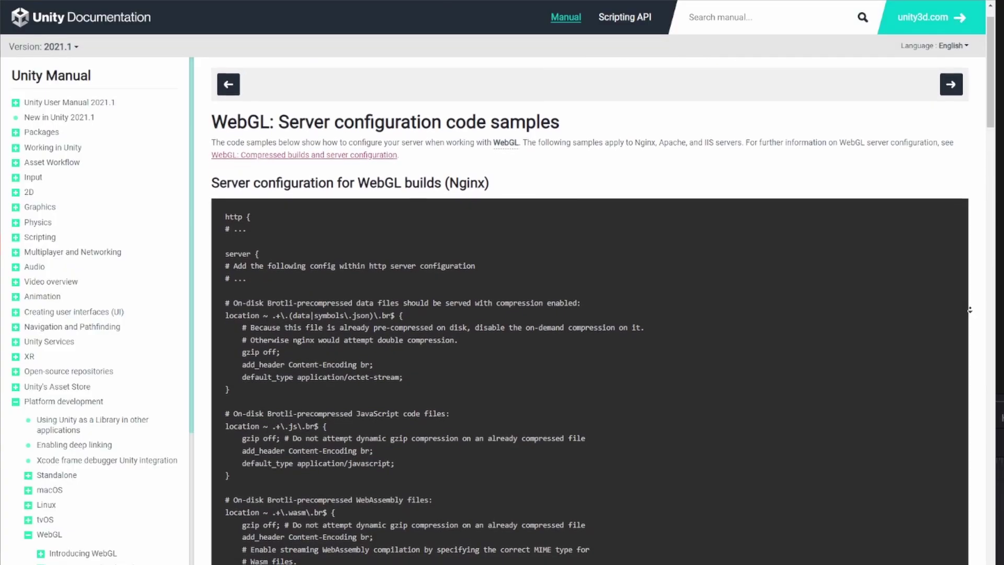
Step: Scroll through the Pages settings, Unity WebGL docs and C# and C++ source files
scroll(969, 309, "down", 2)
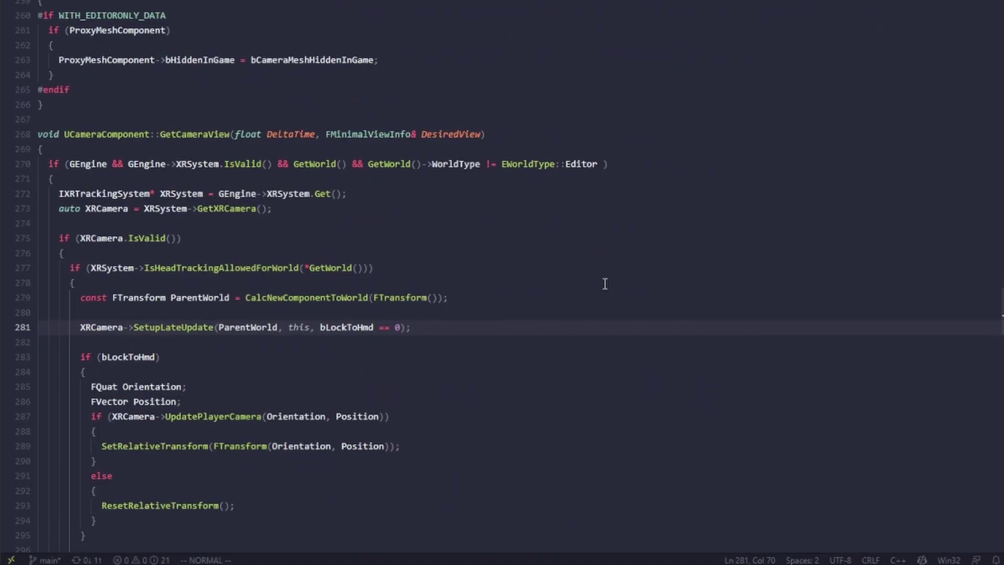
scroll(605, 285, "down", 3)
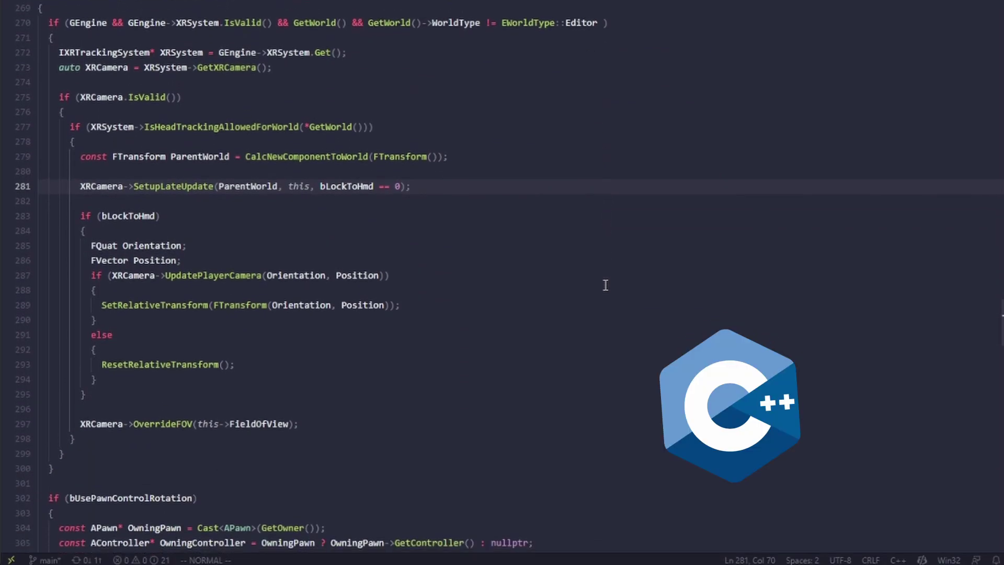
scroll(605, 285, "down", 6)
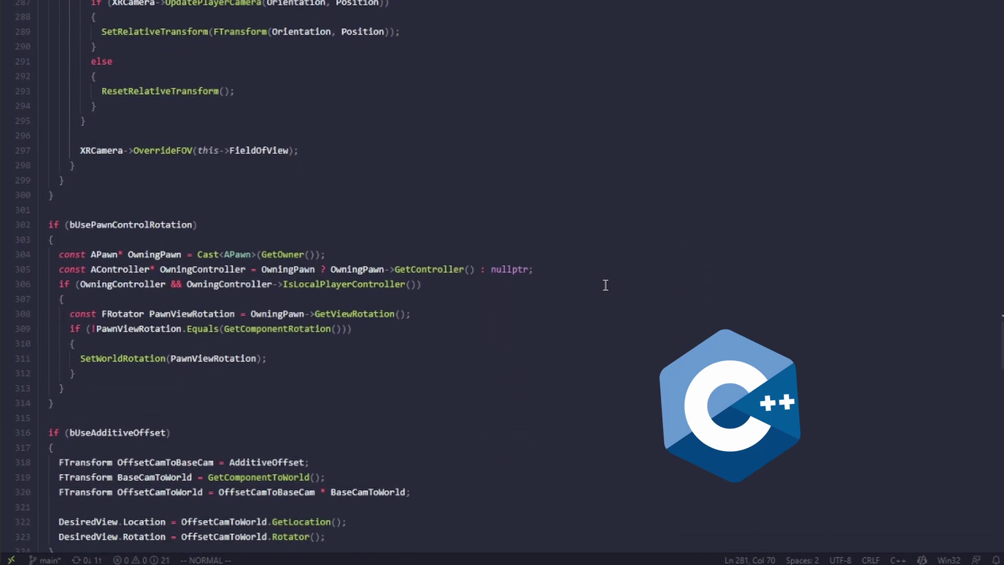
scroll(605, 285, "down", 3)
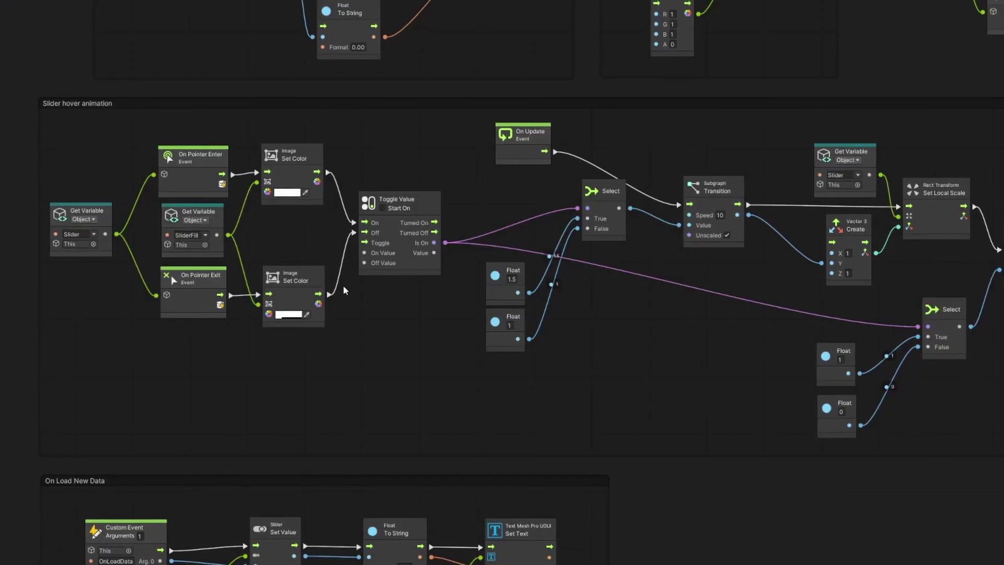
Step: Pan the Script Graph to see more of the Slider hover animation group
middle_click_drag(651, 420, 407, 555)
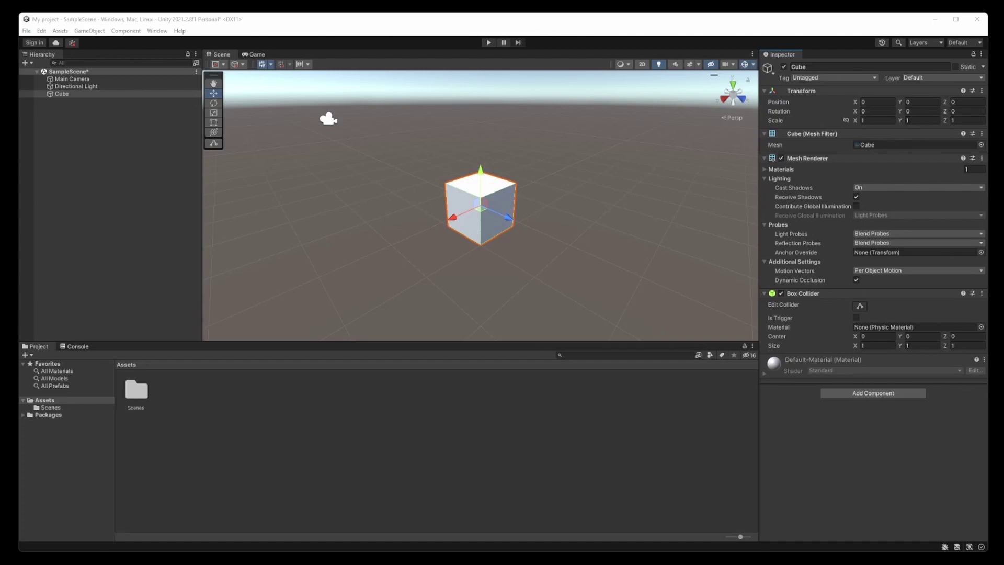
Step: Add a Script Machine component to the Cube
left_click(862, 395)
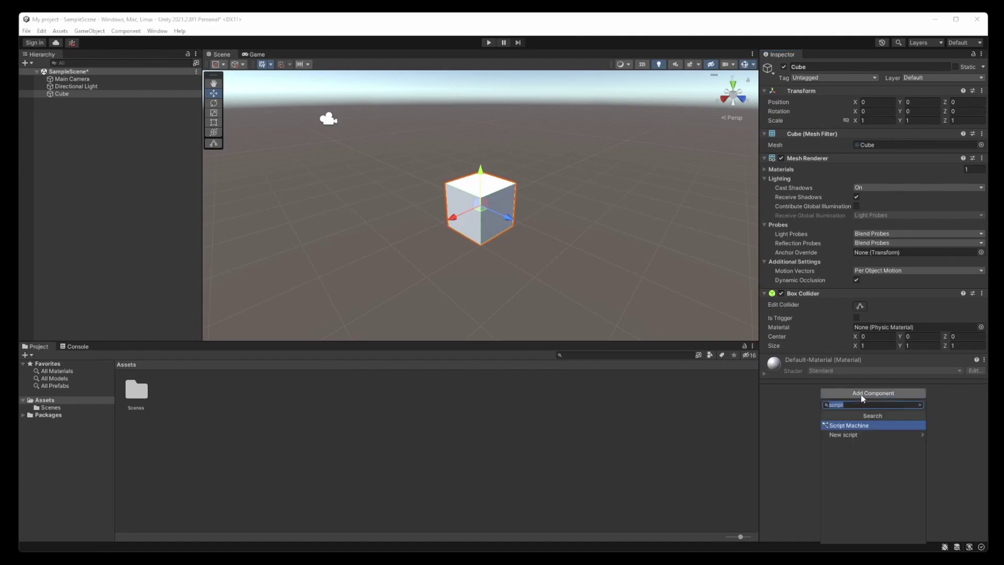
left_click(874, 427)
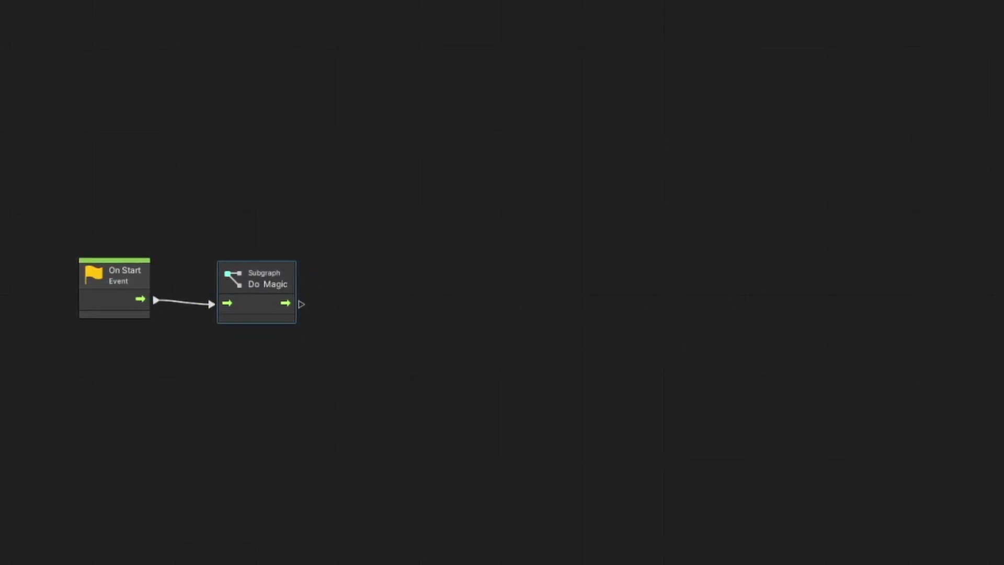
Step: Chain Then Do More Magic and Make A Game (AAAAAA, No Bugs PLS uwu), then add Release The Game
left_click_drag(461, 288, 387, 281)
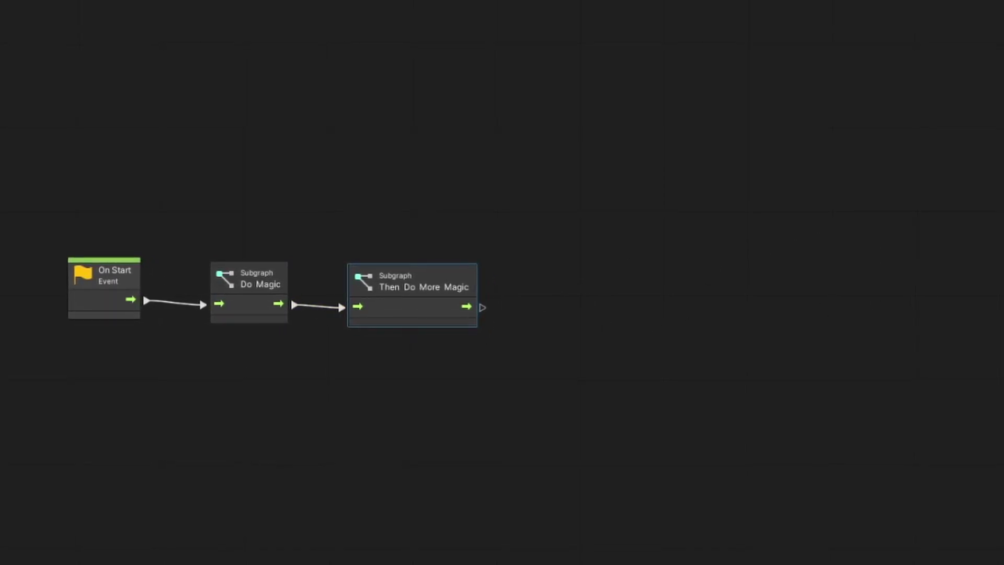
left_click_drag(528, 297, 572, 305)
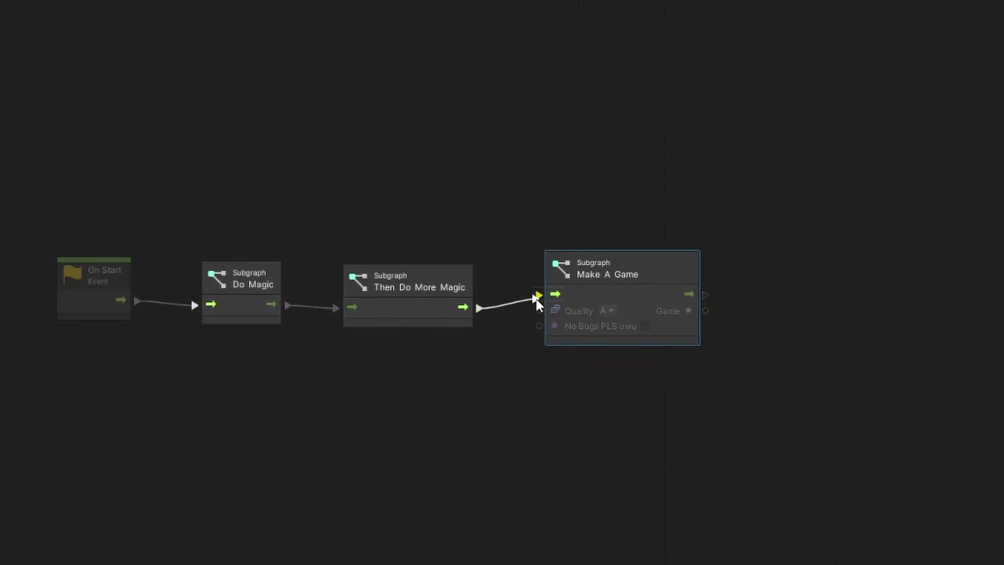
left_click(606, 311)
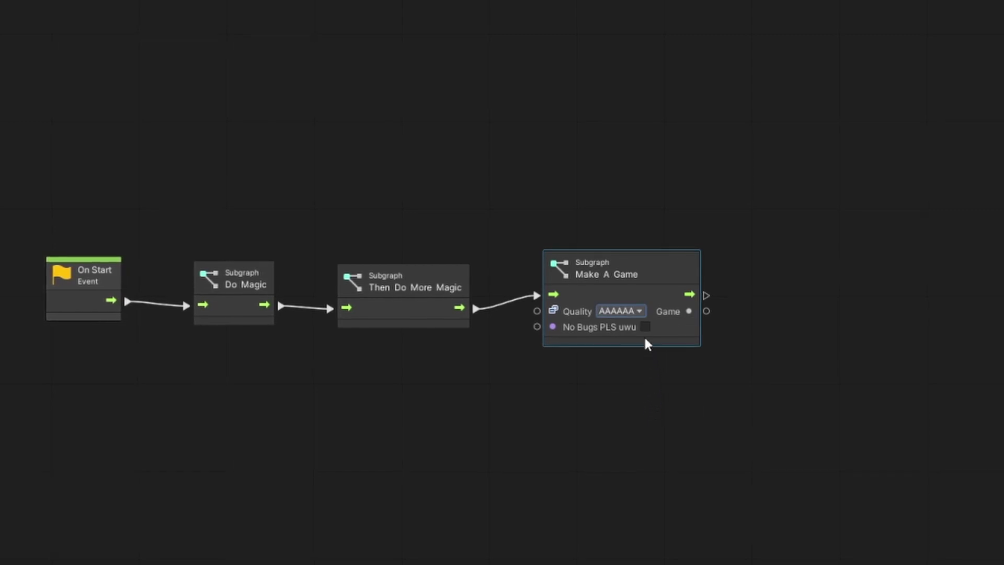
left_click(645, 327)
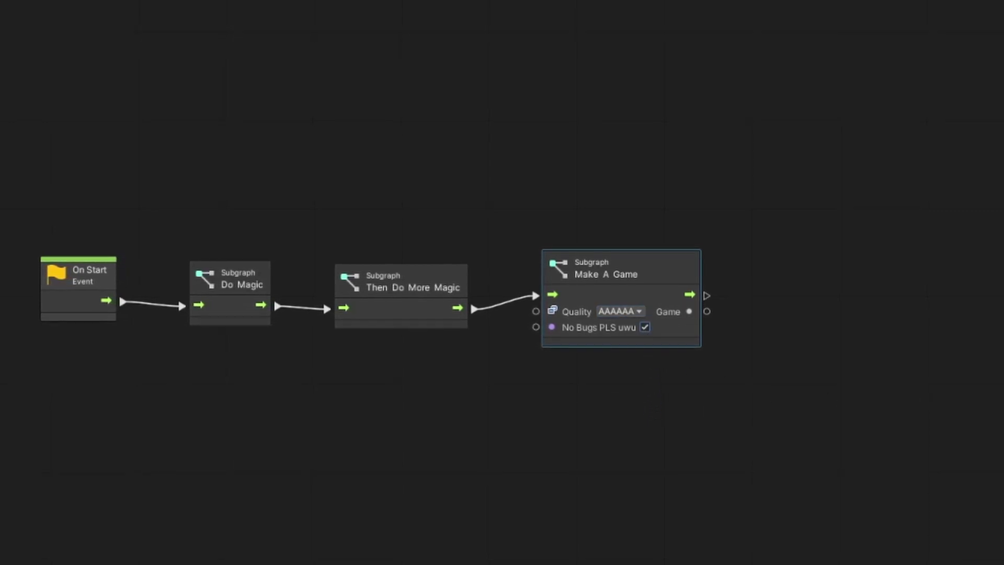
left_click_drag(791, 276, 792, 278)
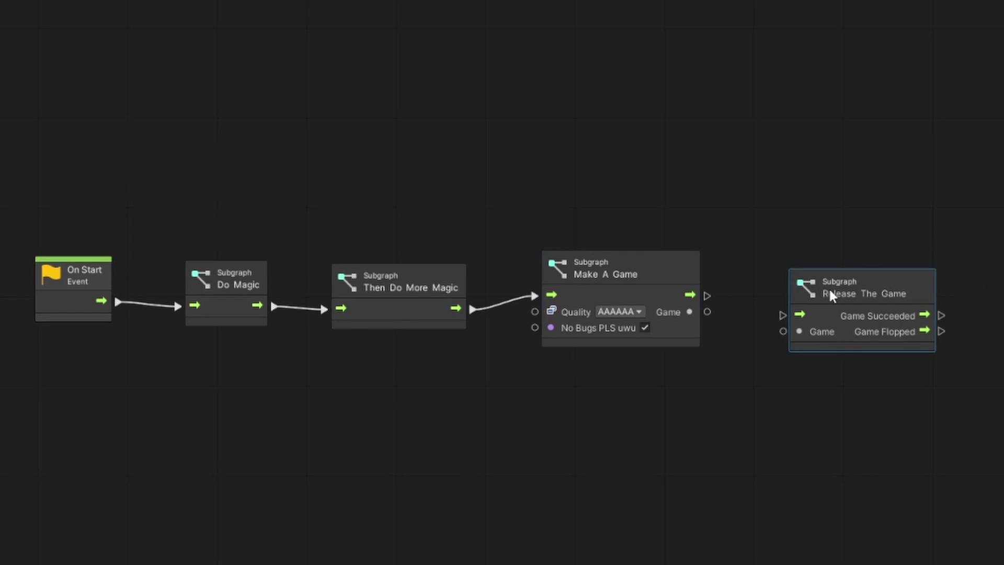
left_click_drag(842, 311, 824, 294)
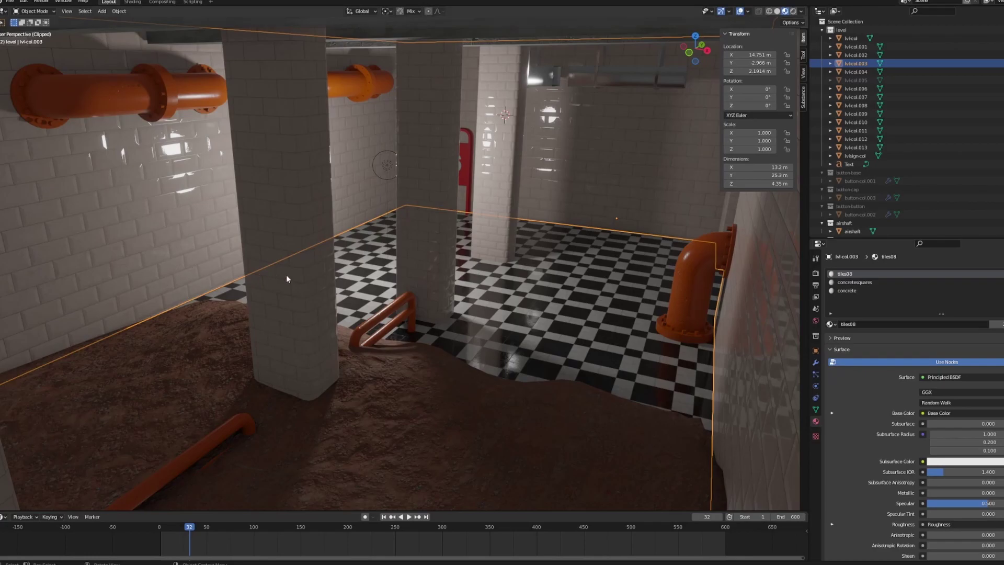
Step: Orbit and zoom out around the Blender level box to see it from above and other sides
middle_click_drag(293, 275, 402, 271)
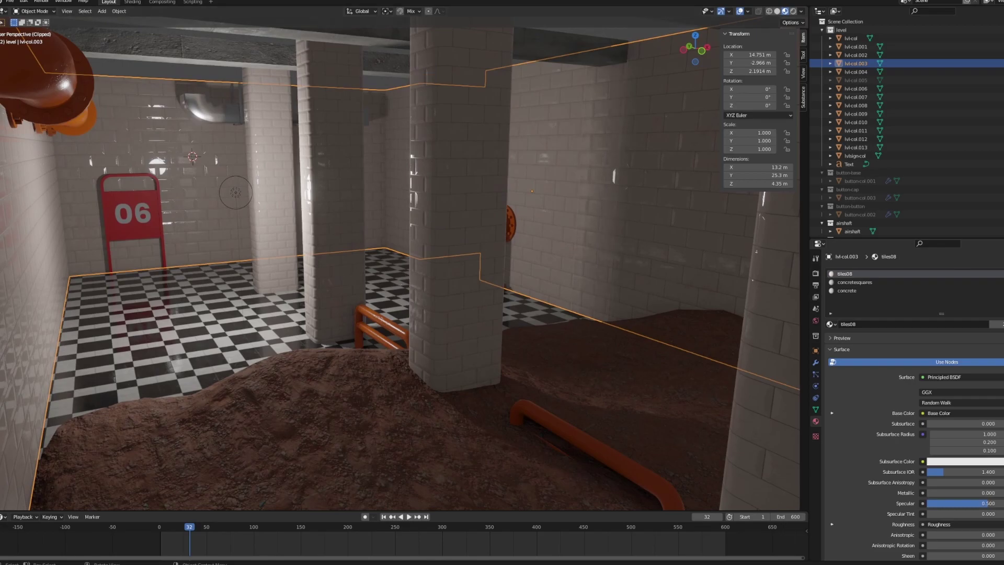
scroll(349, 232, "down", 6)
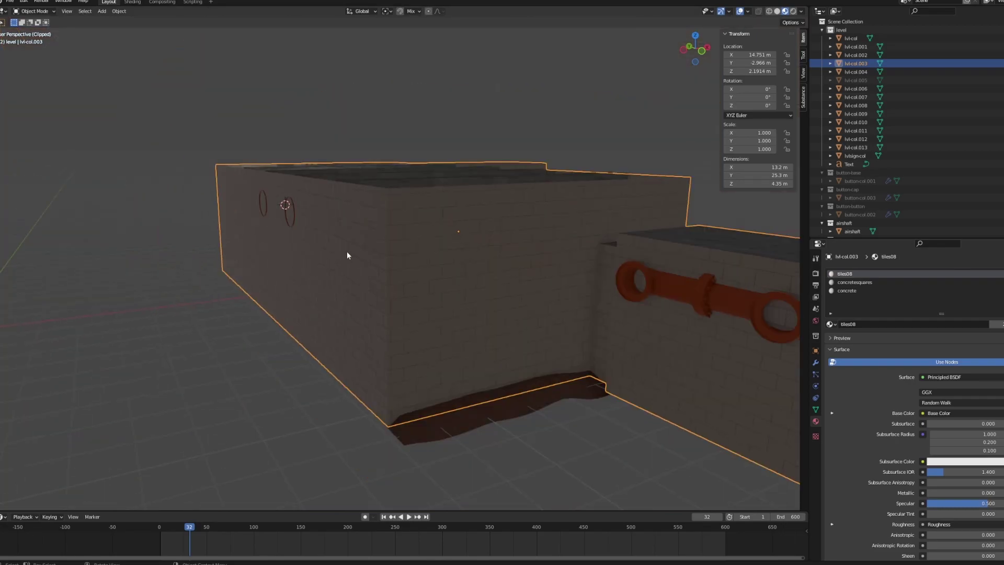
middle_click_drag(348, 253, 258, 308)
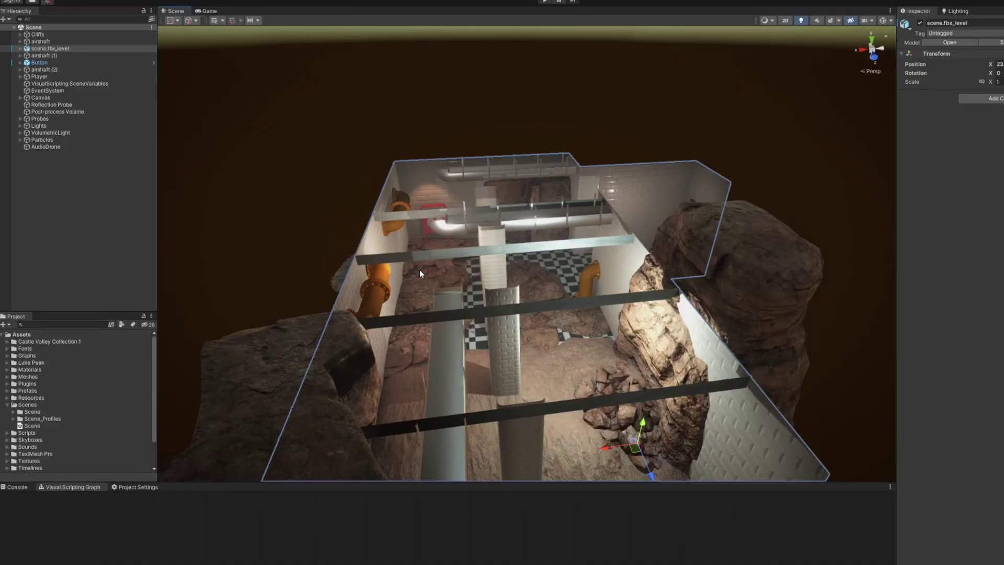
left_click_drag(419, 270, 634, 240, "alt")
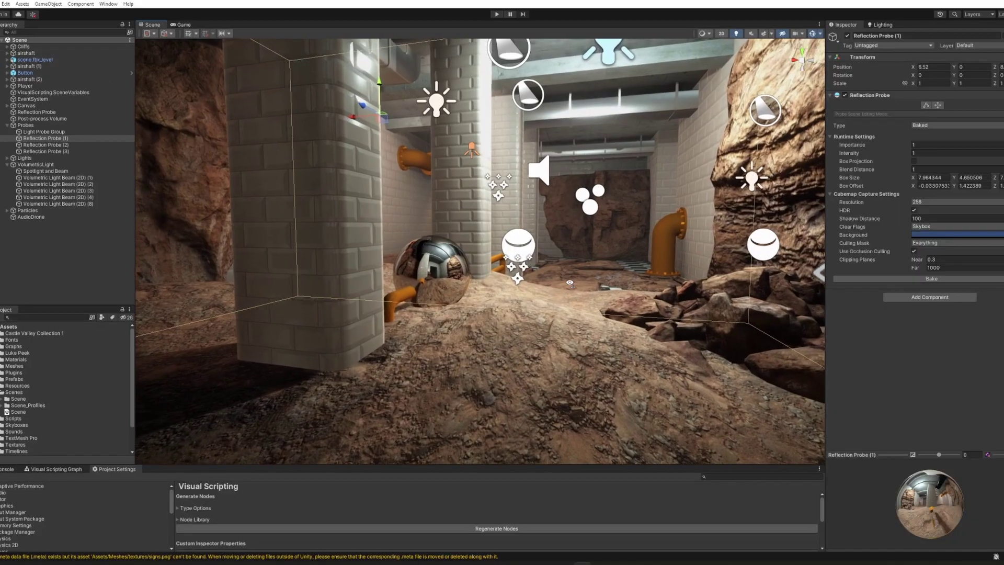
left_click_drag(601, 286, 620, 288, "alt")
scroll(568, 283, "up", 5)
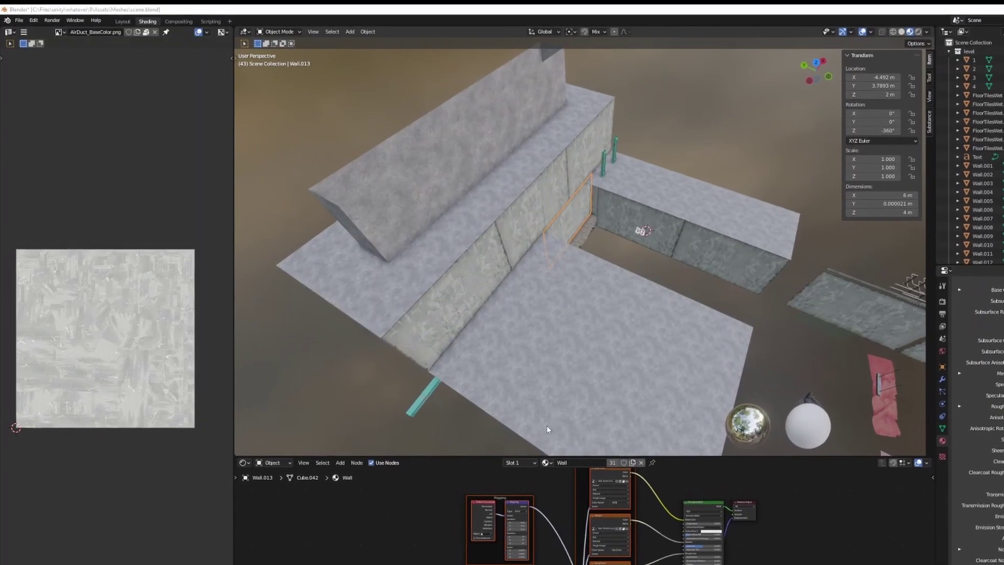
Step: Unpack the 117 embedded files into the current directory, overwriting existing files
left_click(15, 22)
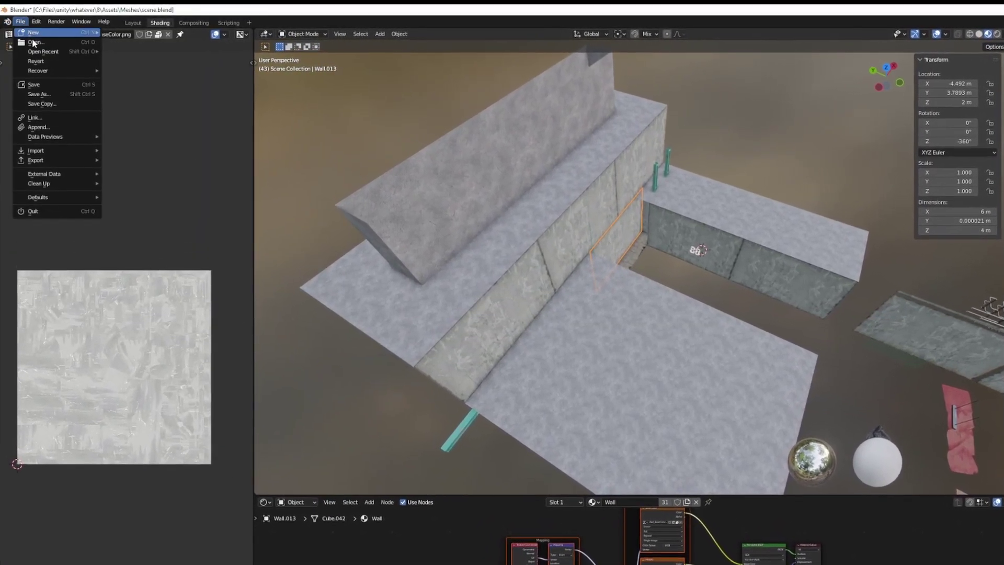
mouse_move(56, 172)
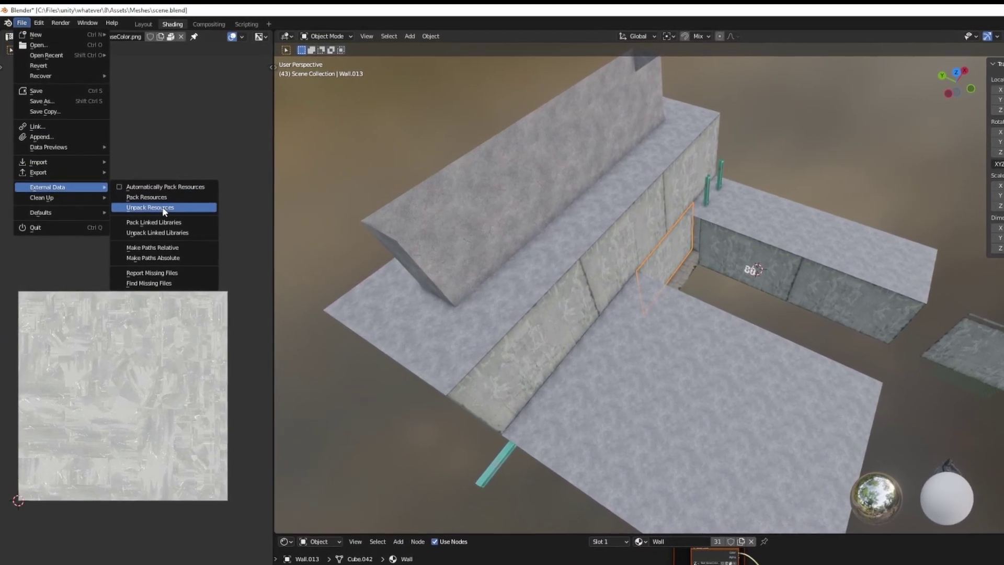
left_click(149, 200)
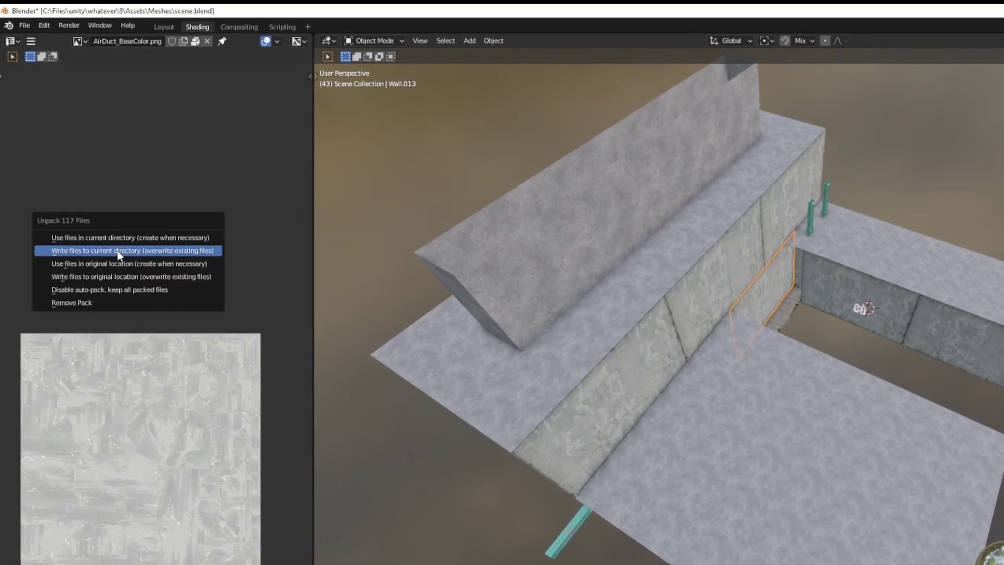
left_click(115, 243)
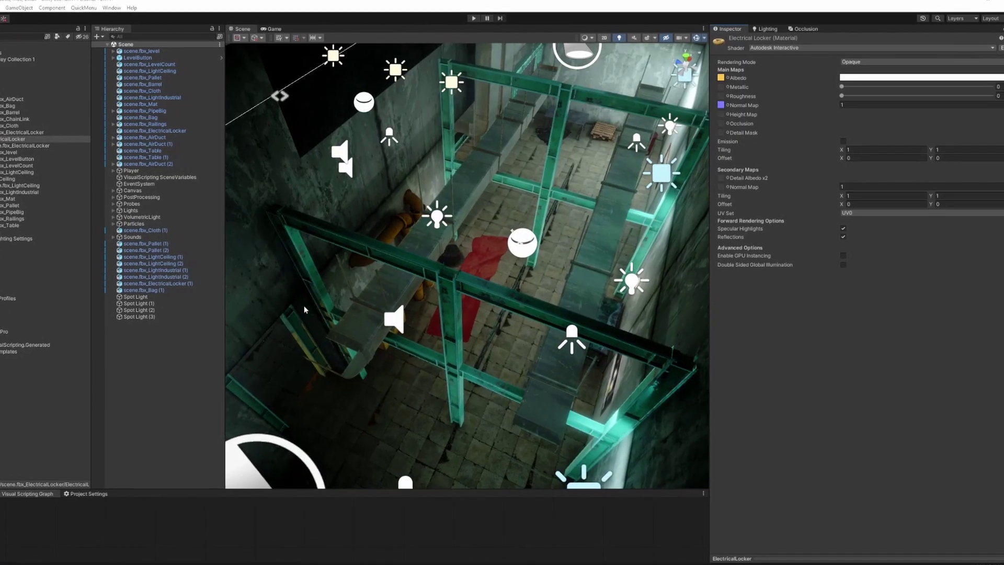
Step: Assign ElectricalLocker_Metallic to the Electrical Locker material's Metallic slot, then orbit the props scene
left_click(726, 87)
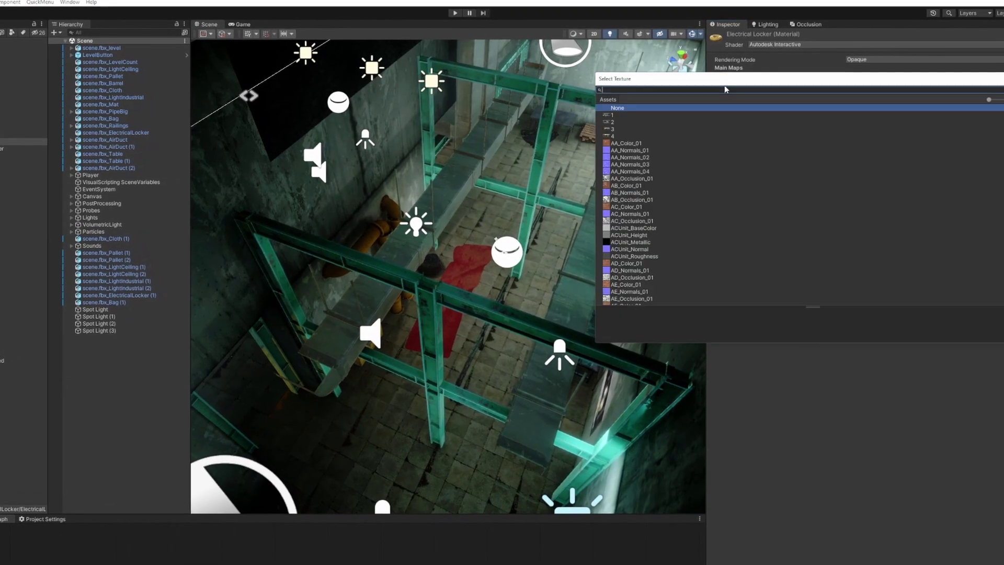
scroll(654, 209, "down", 15)
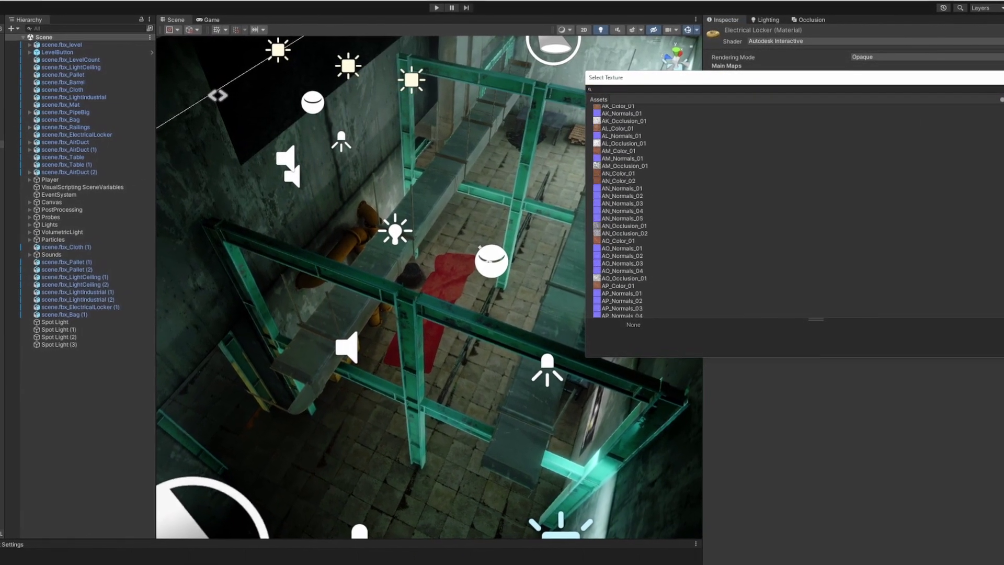
scroll(654, 214, "down", 15)
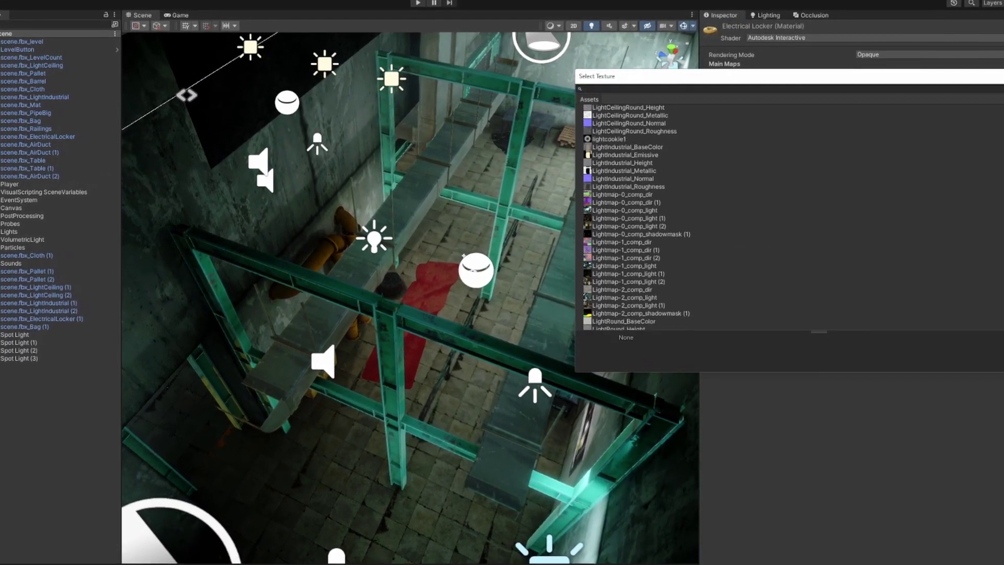
scroll(622, 219, "up", 15)
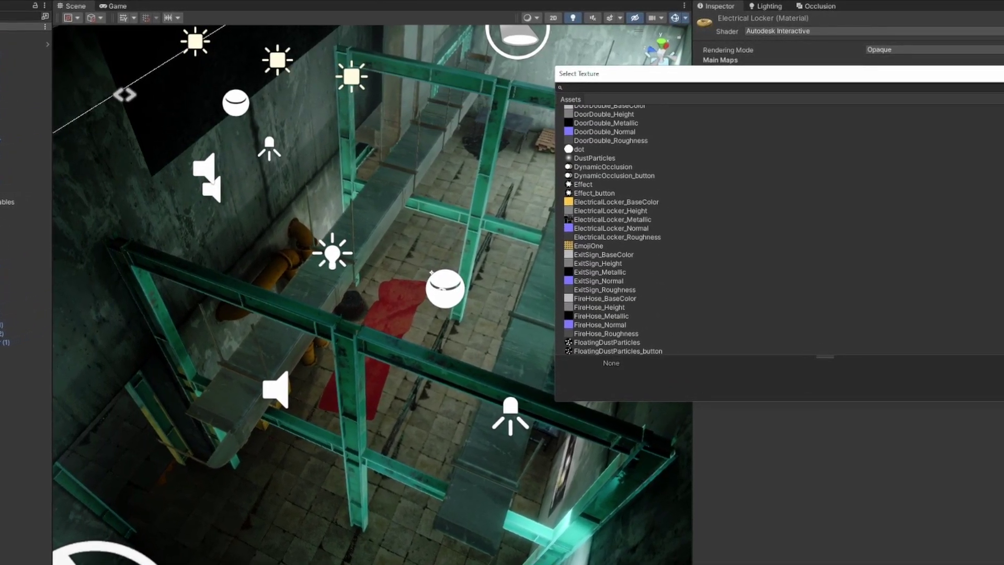
double_click(629, 225)
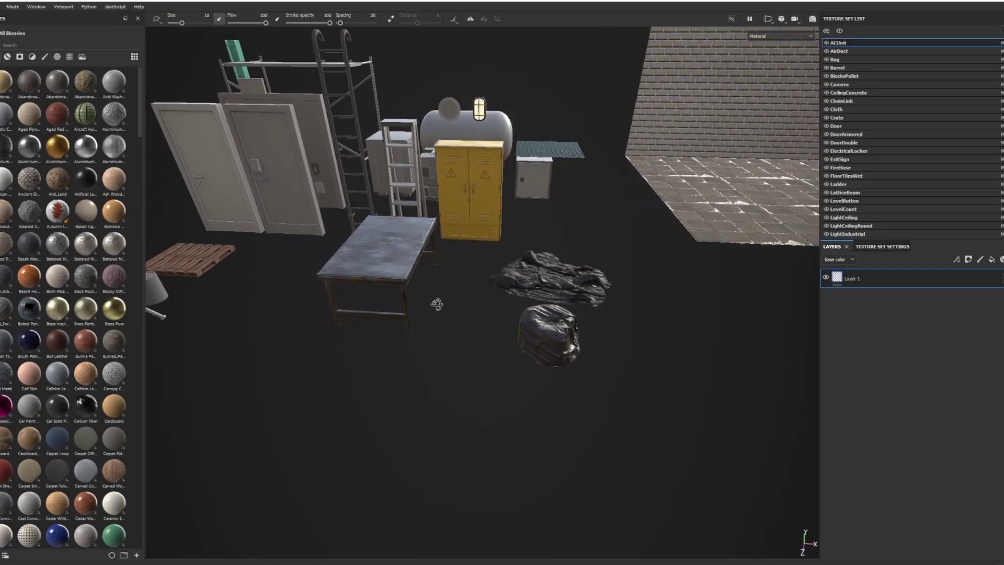
mouse_move(437, 304)
left_mouse_down("alt")
mouse_move(610, 348)
mouse_move(925, 372)
mouse_move(862, 377)
left_mouse_up("alt")
left_click_drag(501, 349, 655, 386, "alt")
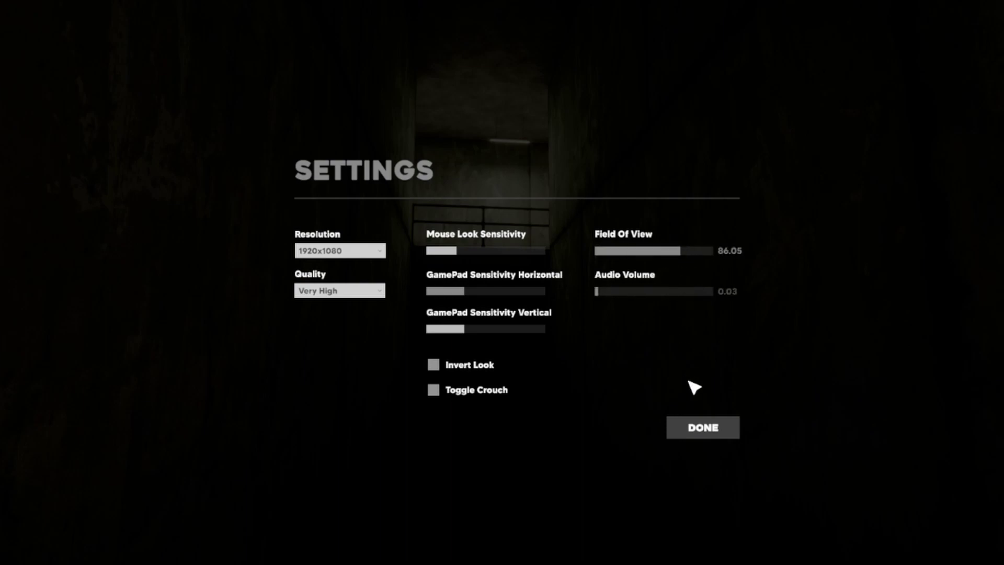
Step: Close the game's Settings menu with DONE and bring it back up with Esc
left_click(698, 429)
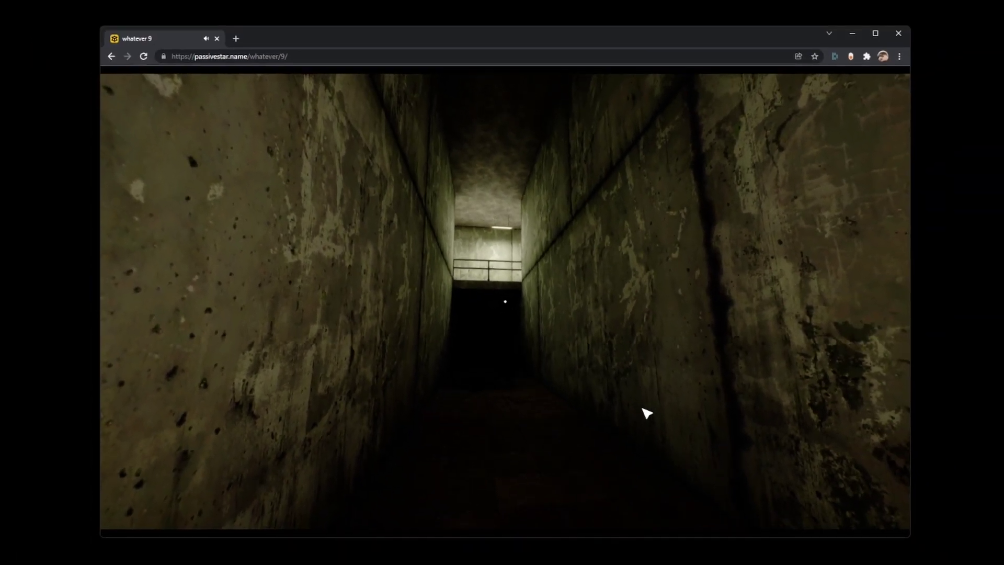
key("Escape")
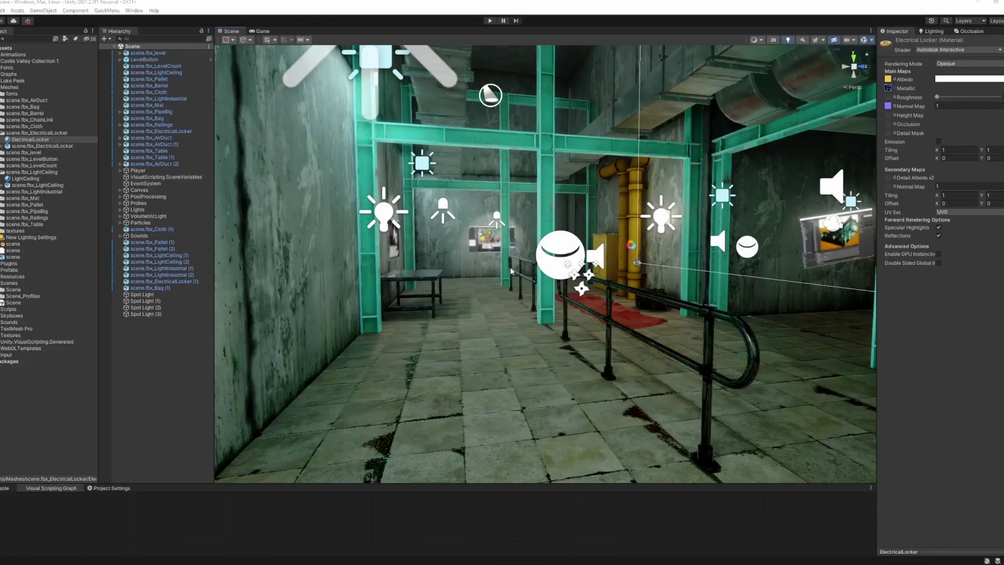
Step: Set Lightmap Exposure to -0.6 while flying past the wall poster and pipe corridor
right_click_drag(510, 267, 408, 262)
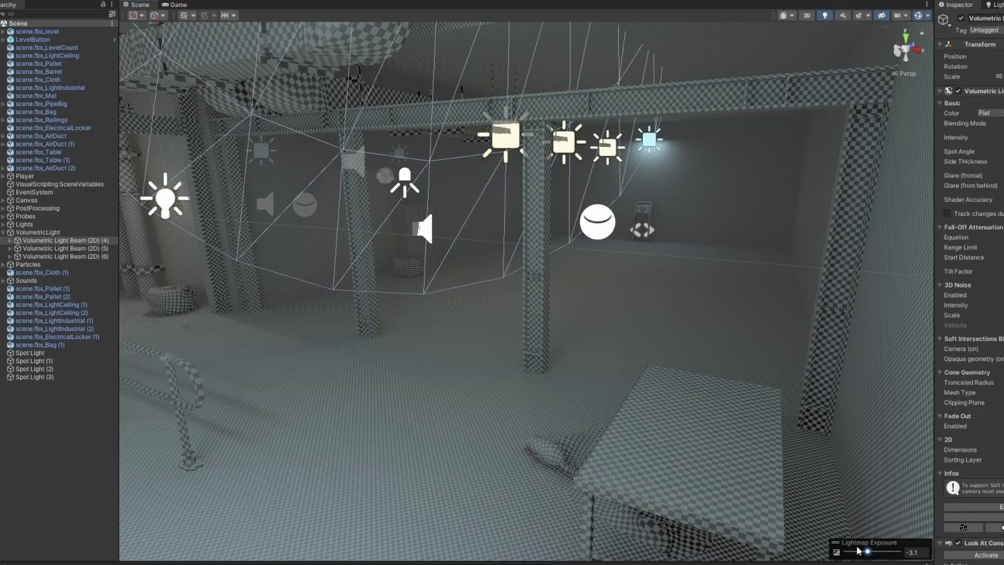
left_click_drag(860, 552, 873, 554)
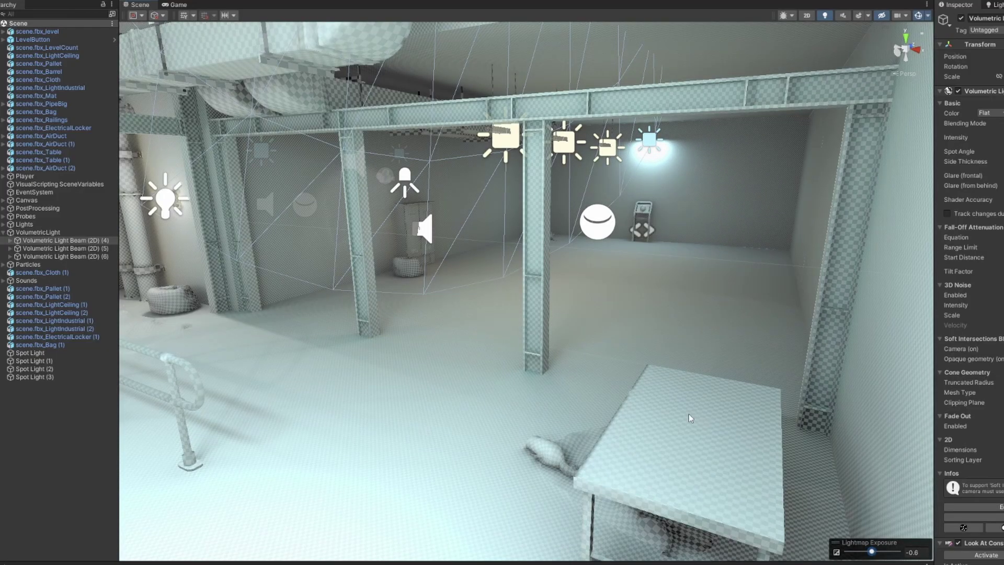
right_click_drag(689, 417, 552, 392)
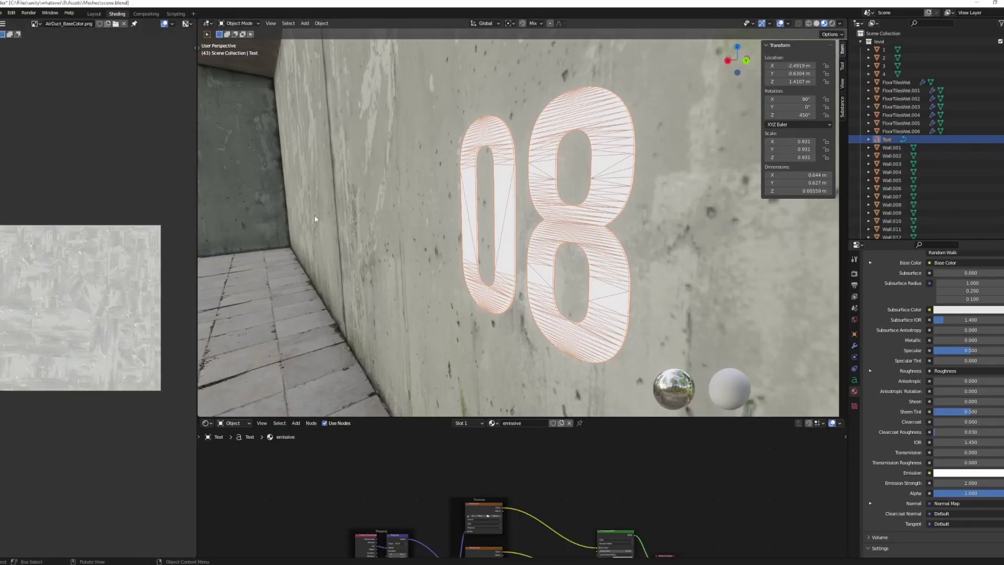
middle_click_drag(315, 218, 422, 224)
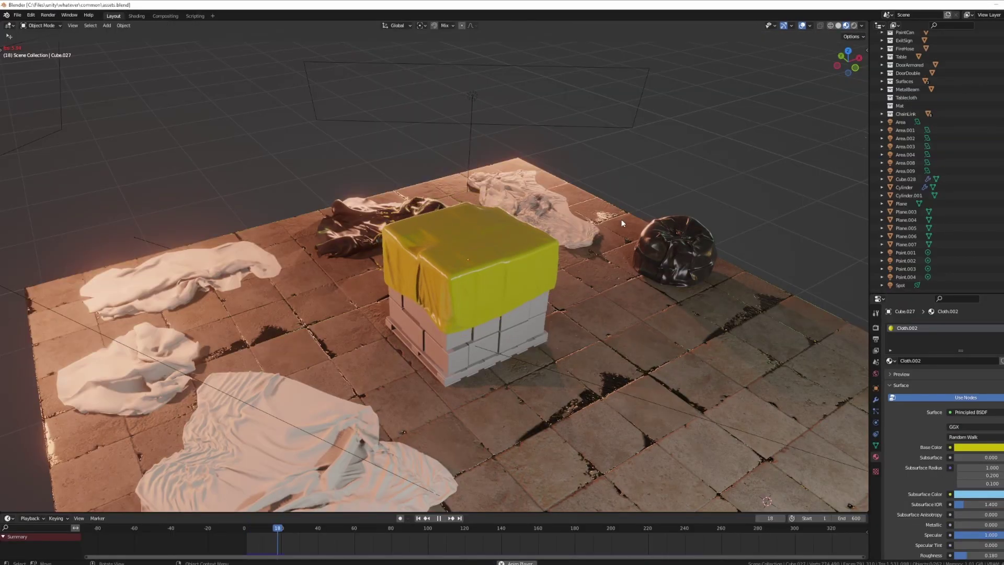
middle_click_drag(564, 292, 434, 286)
scroll(543, 284, "up", 5)
scroll(523, 285, "down", 3)
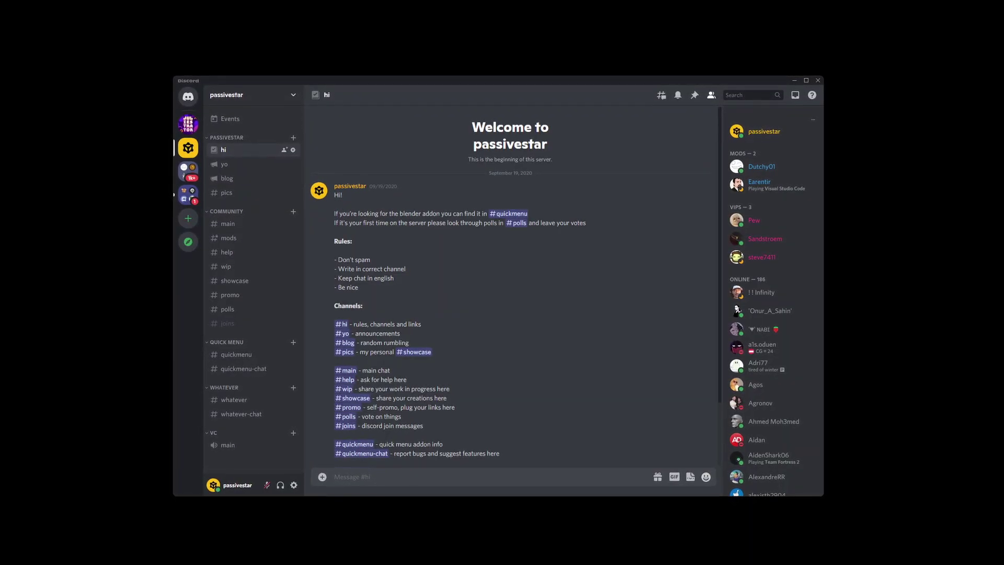